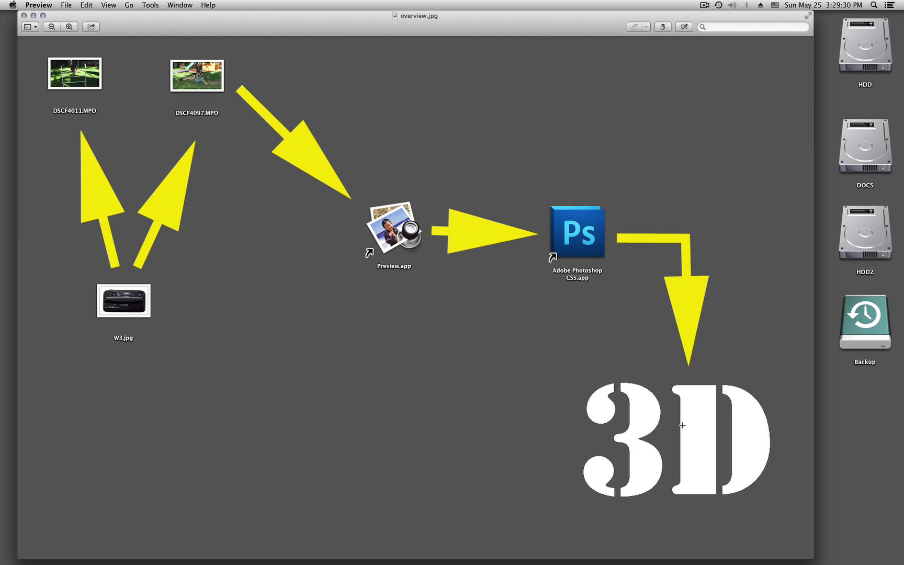
Step: Close the overview.jpg diagram window in Preview
click(24, 16)
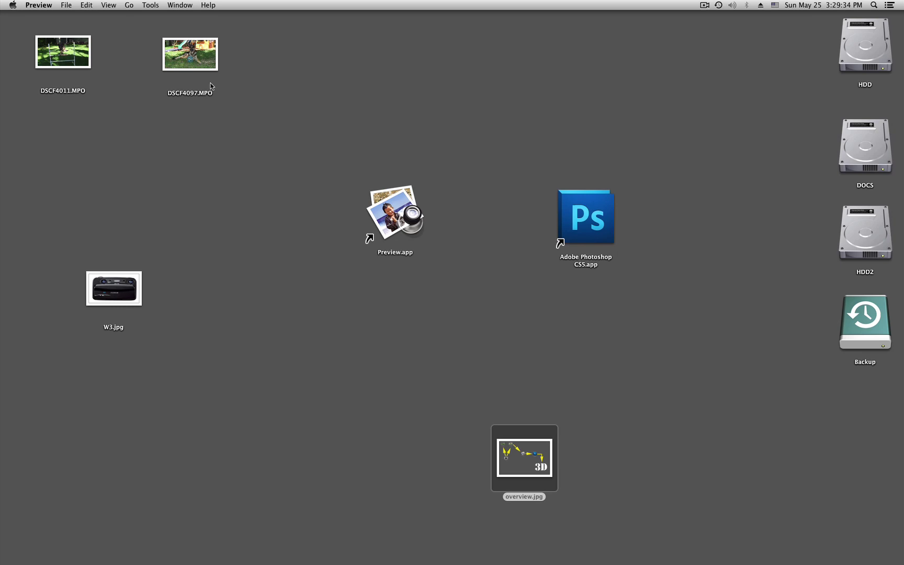
Step: Open DSCF4097.MPO in Preview and compare its two frames
click(192, 58)
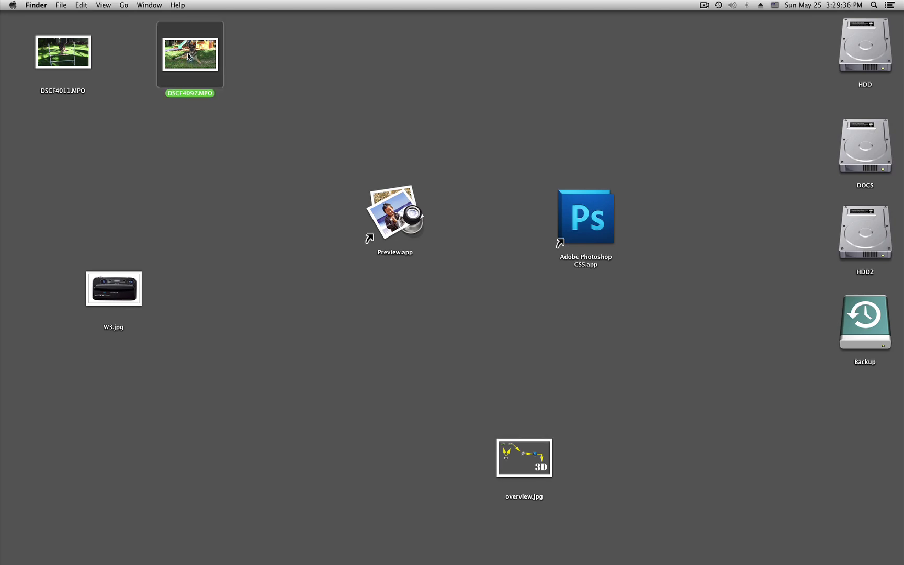
drag(189, 57, 397, 207)
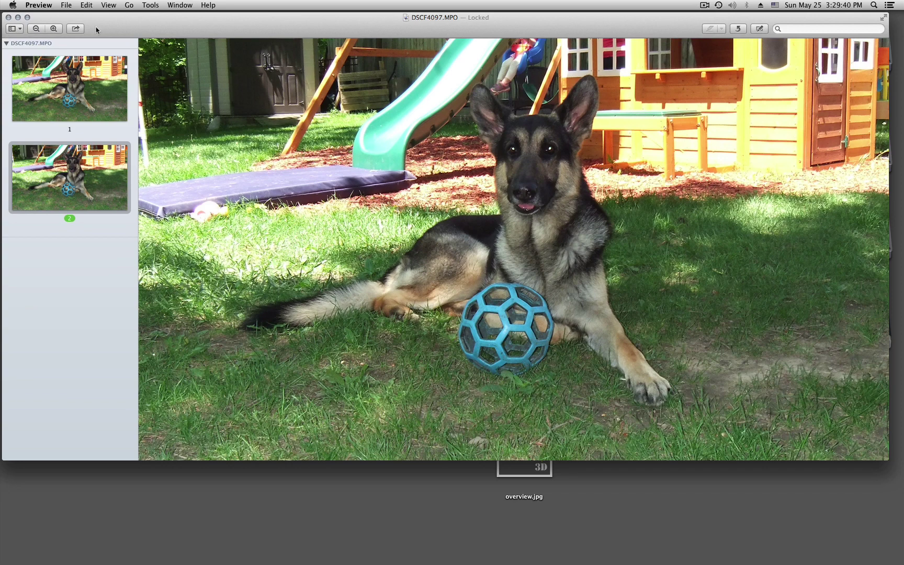
drag(119, 24, 343, 38)
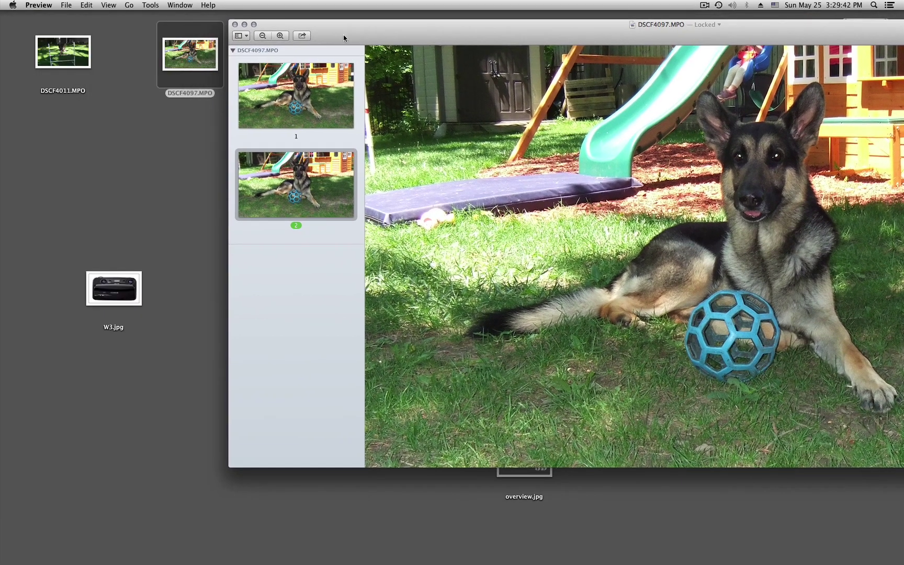
click(303, 108)
click(306, 187)
key(Up)
click(310, 183)
click(293, 103)
Step: Save both MPO frames to the desktop as TIFF files, then close the photo
drag(279, 99, 117, 206)
click(269, 196)
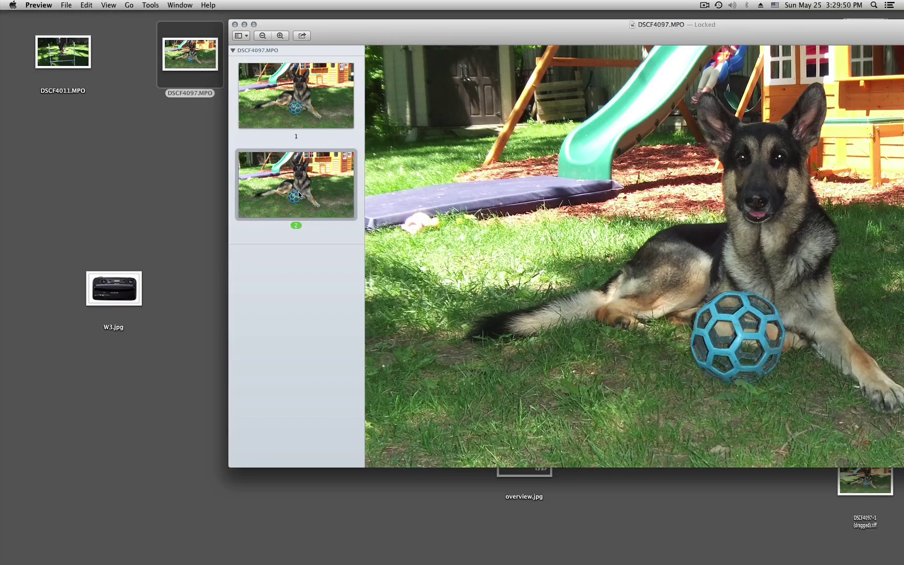
drag(312, 191, 159, 207)
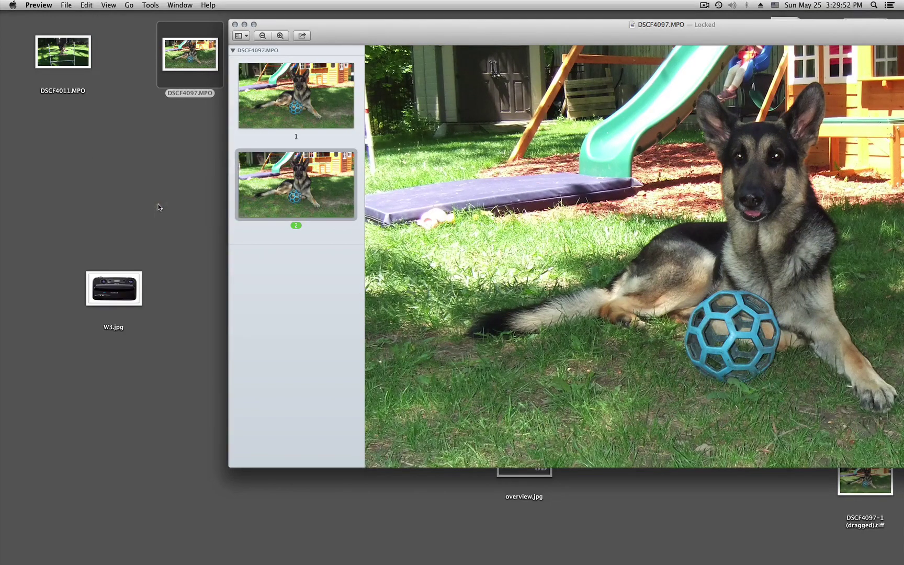
click(235, 24)
Step: Arrange the DSCF4097-1 and DSCF4097-2 TIFFs side by side and select both
drag(792, 46, 278, 388)
drag(864, 477, 279, 297)
drag(212, 265, 588, 213)
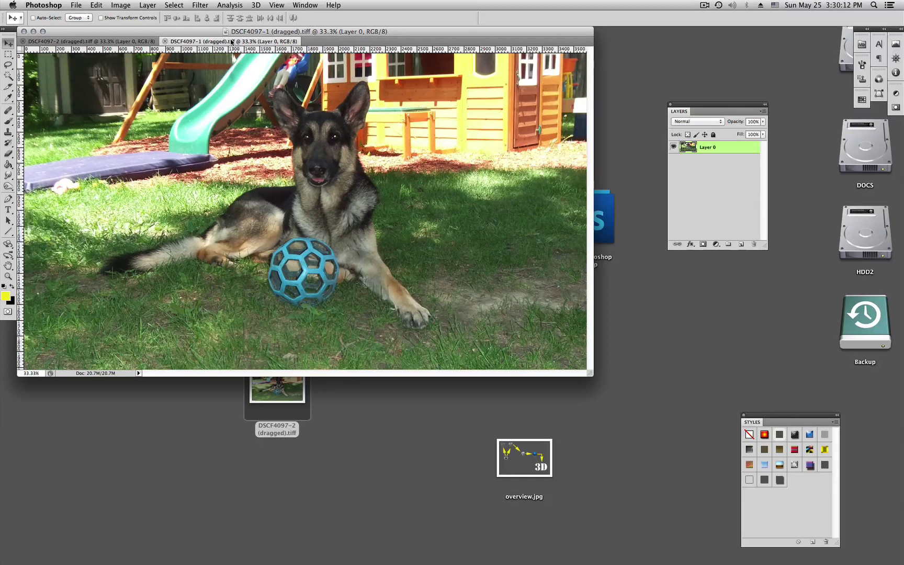
Step: Copy all of DSCF4097-1 and paste it as Layer 1 into DSCF4097-2 (dragged).tiff
key(super+a)
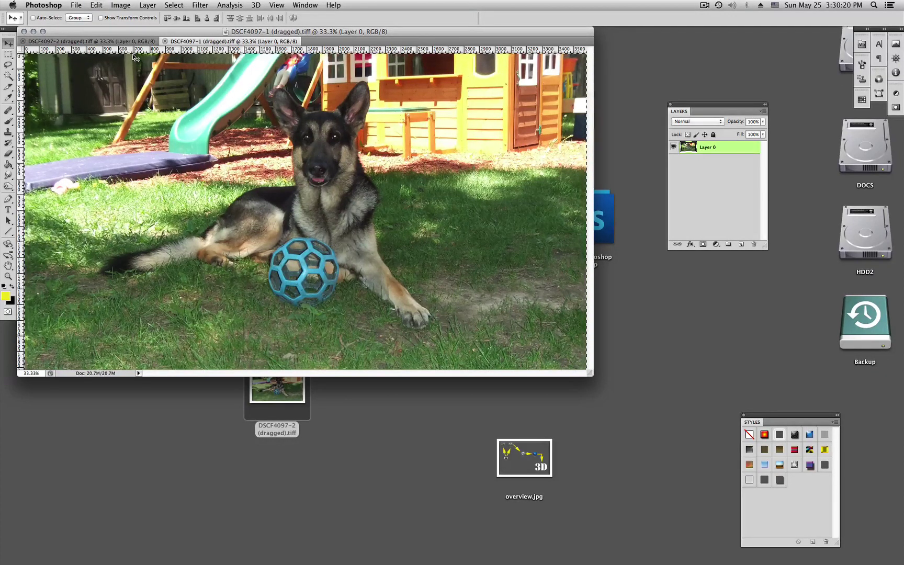
click(114, 40)
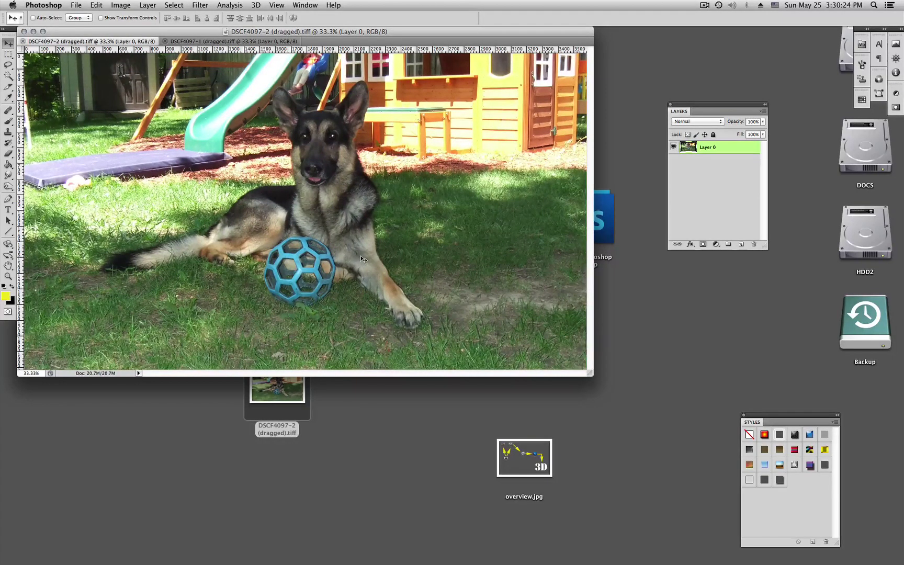
key(super+v)
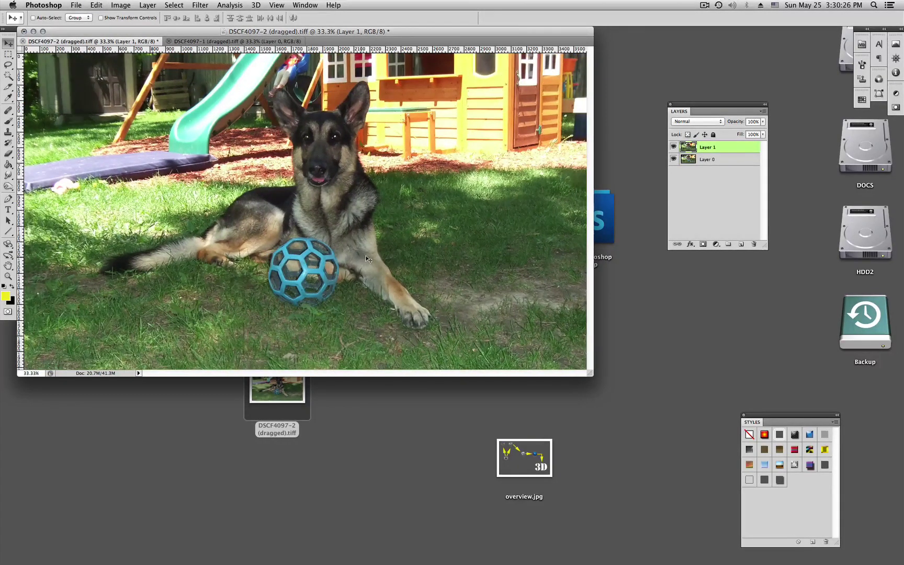
Step: Turn off the G and B channels in Layer 1's Blending Options
double_click(691, 149)
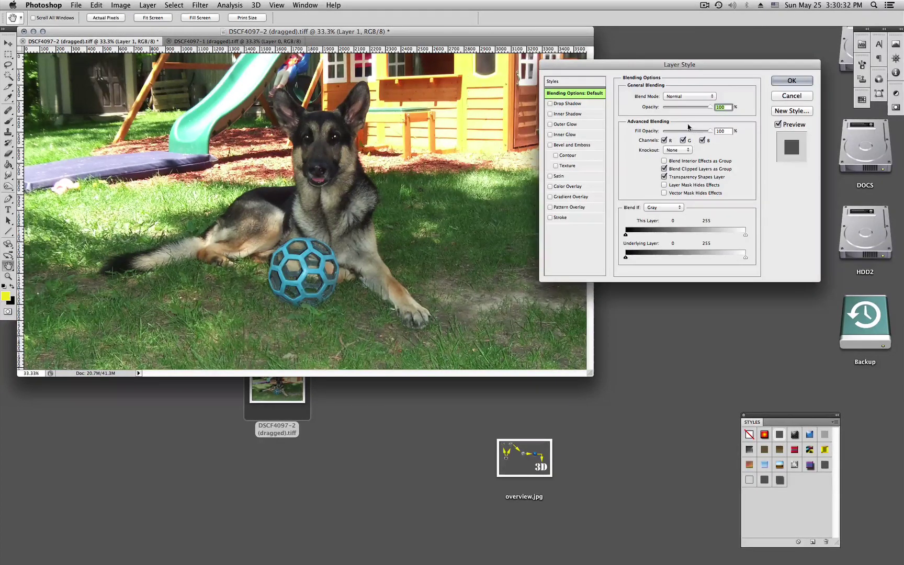
click(683, 140)
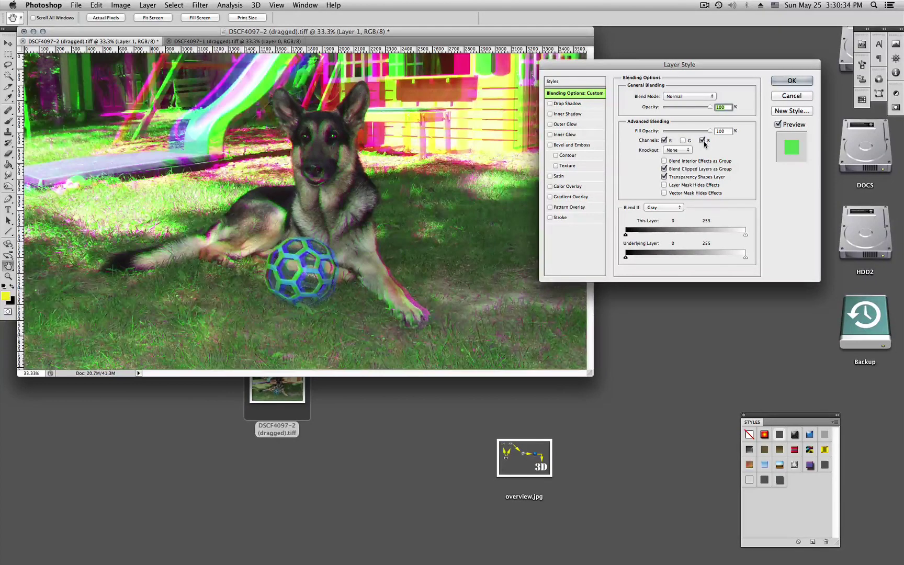
click(701, 140)
click(792, 81)
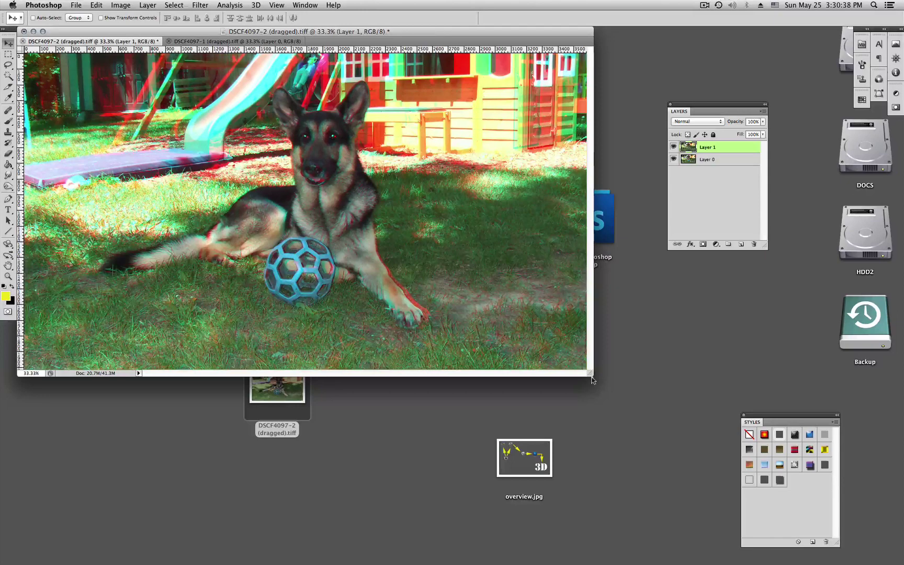
Step: Enlarge the document window and move the Layers and Styles panels out of the way
drag(589, 372, 768, 549)
drag(847, 561, 822, 549)
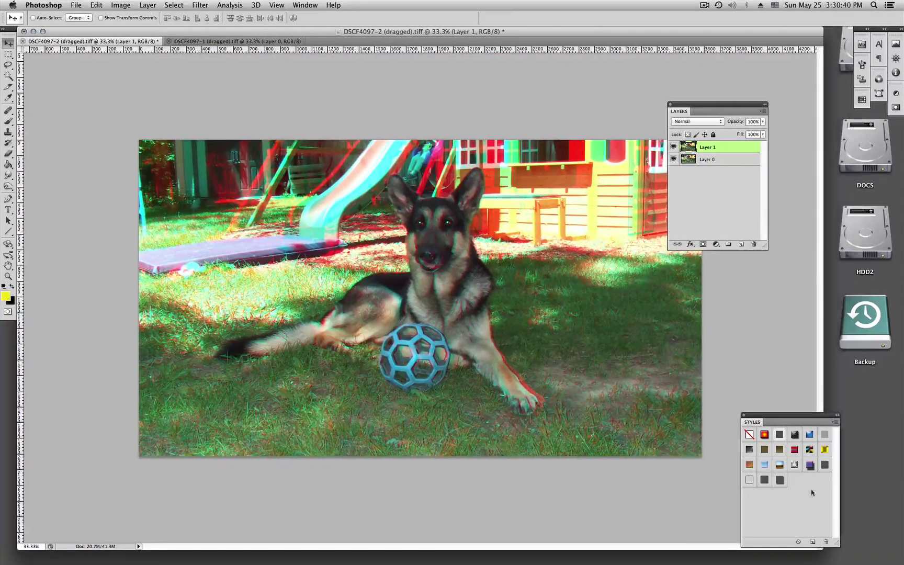
drag(671, 109, 781, 85)
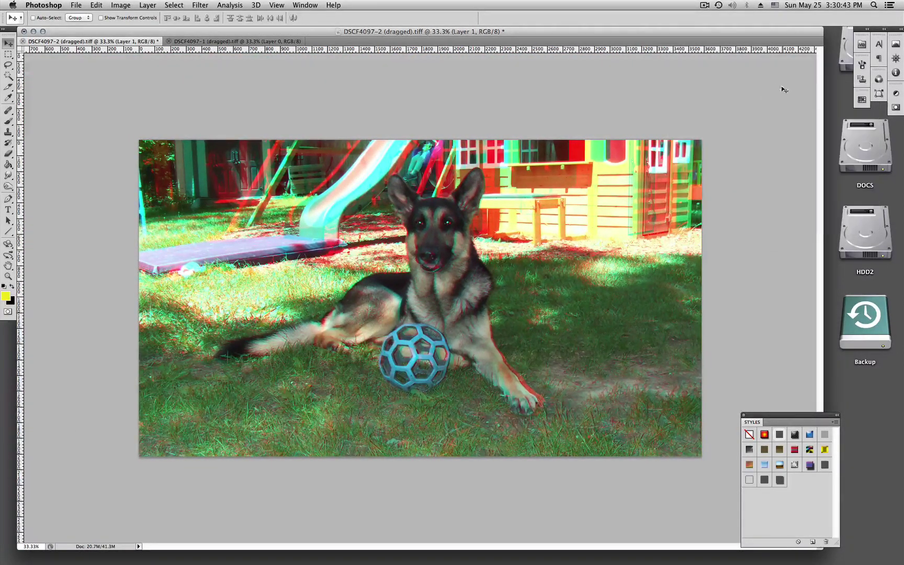
click(743, 415)
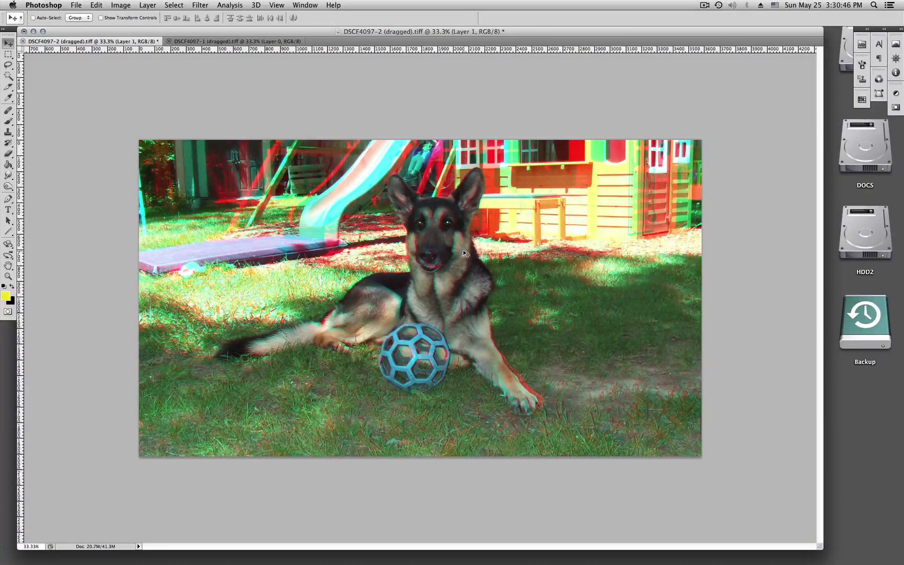
Step: Nudge Layer 1 left twice with Shift+Left to align the red and cyan images
key(super+equal)
key(super+equal)
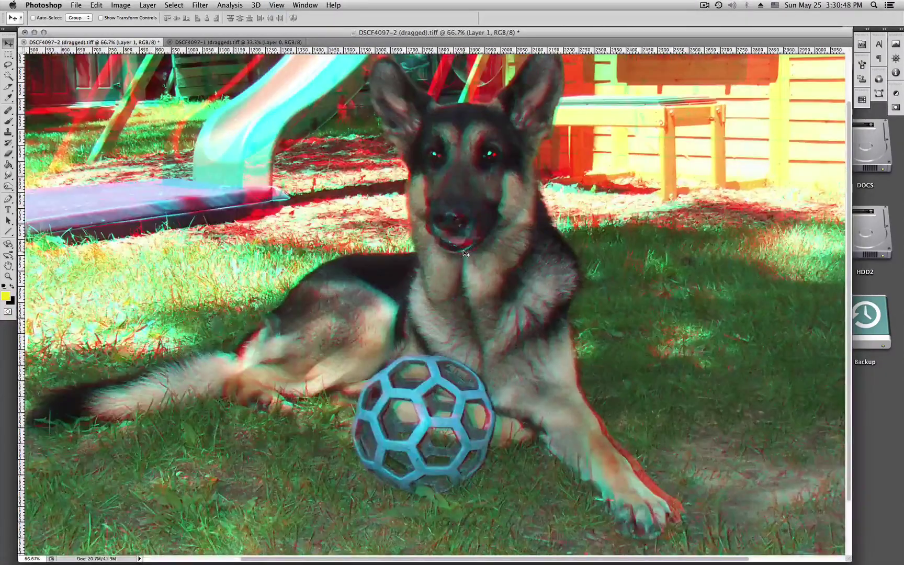
scroll(564, 280, up, 3)
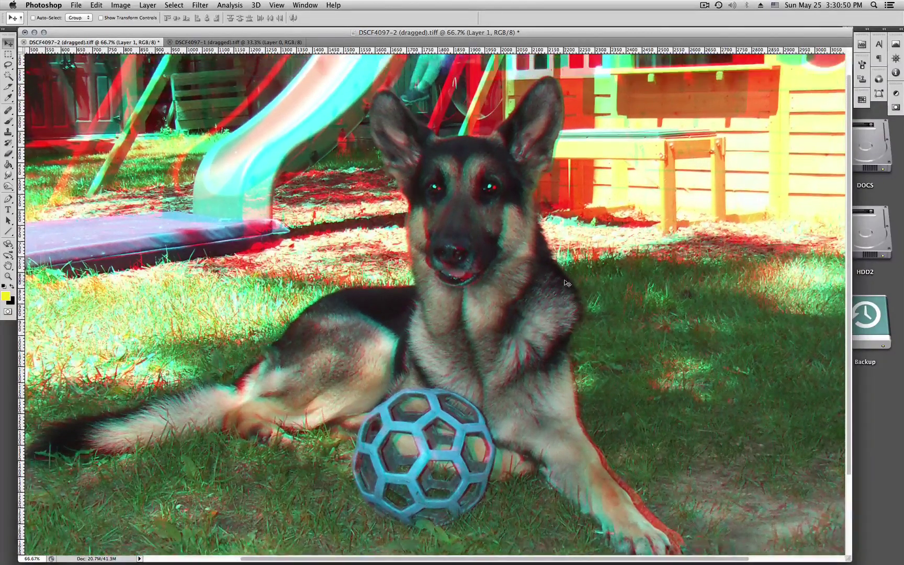
scroll(565, 280, up, 2)
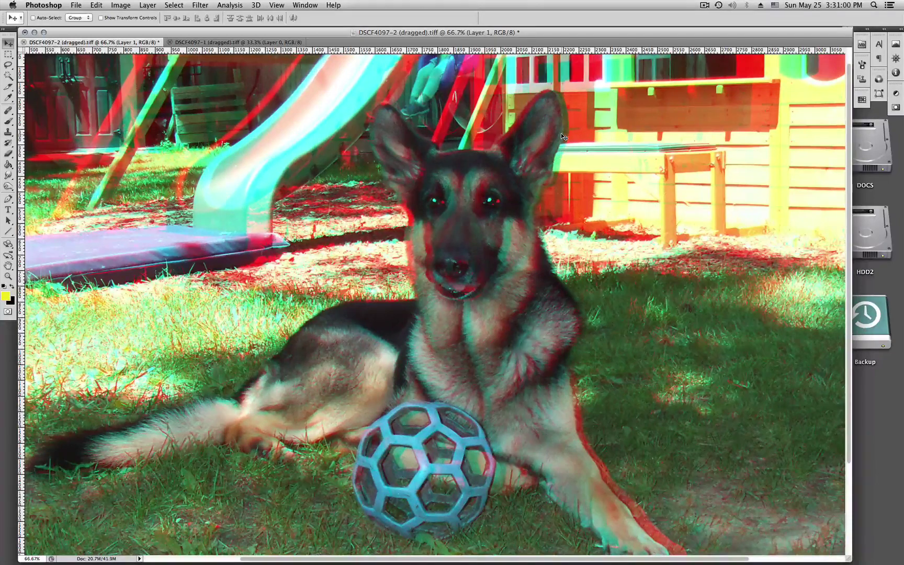
key(shift+Left)
key(shift+Left)
key(shift+Left)
key(shift+Left)
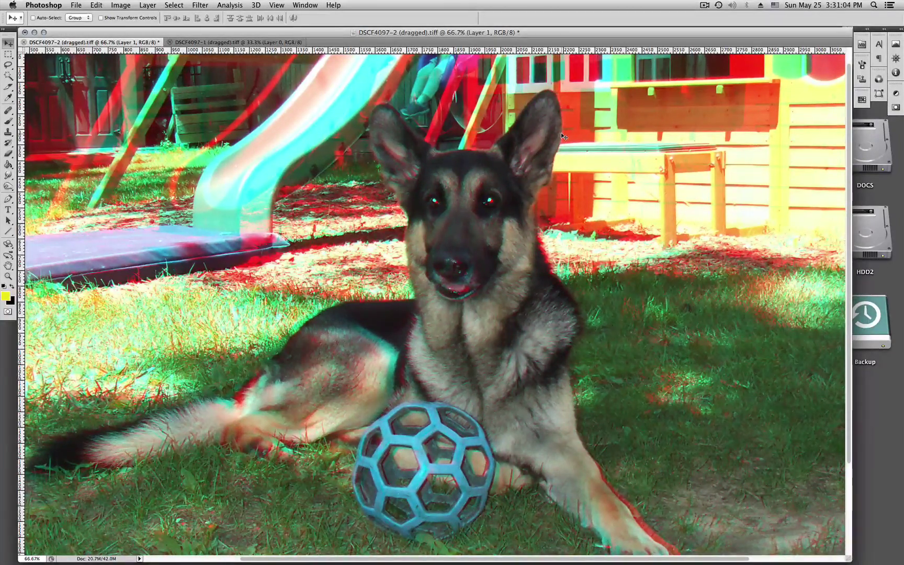
key(shift+Left)
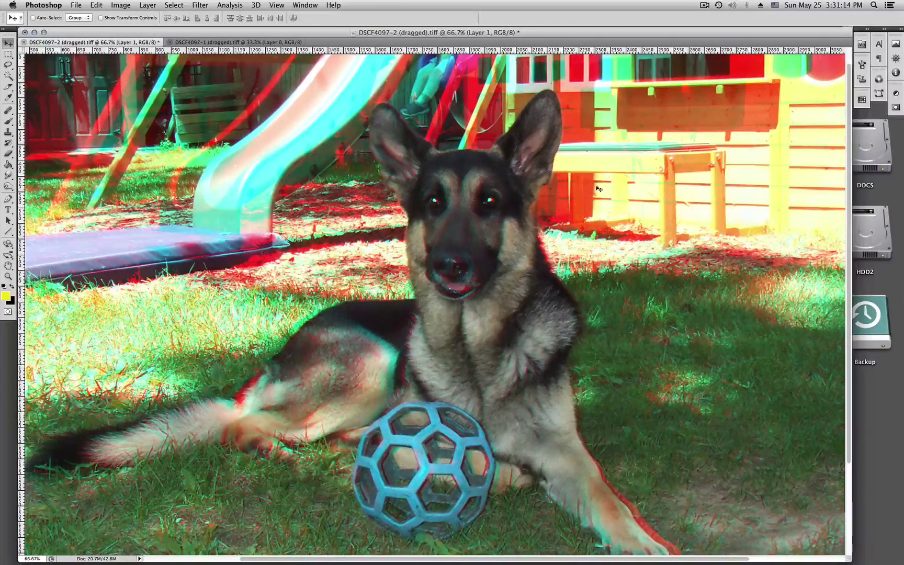
key(m)
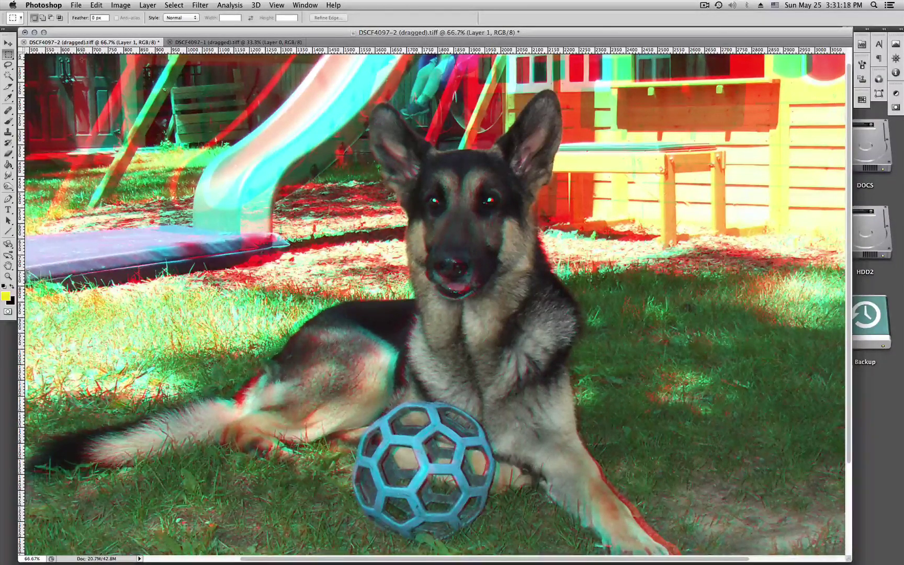
Step: Crop the image to a selection around the dog and ball
key(super+minus)
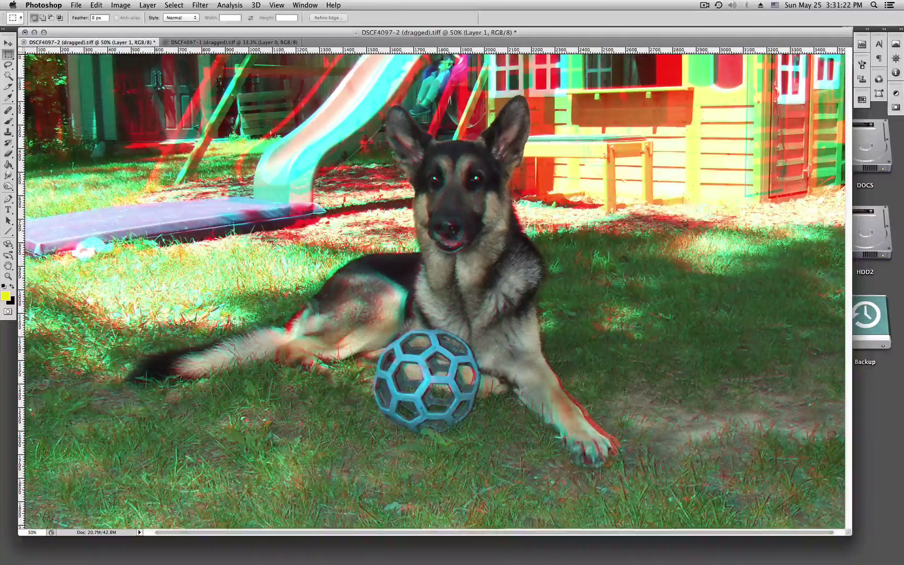
drag(636, 482, 116, 80)
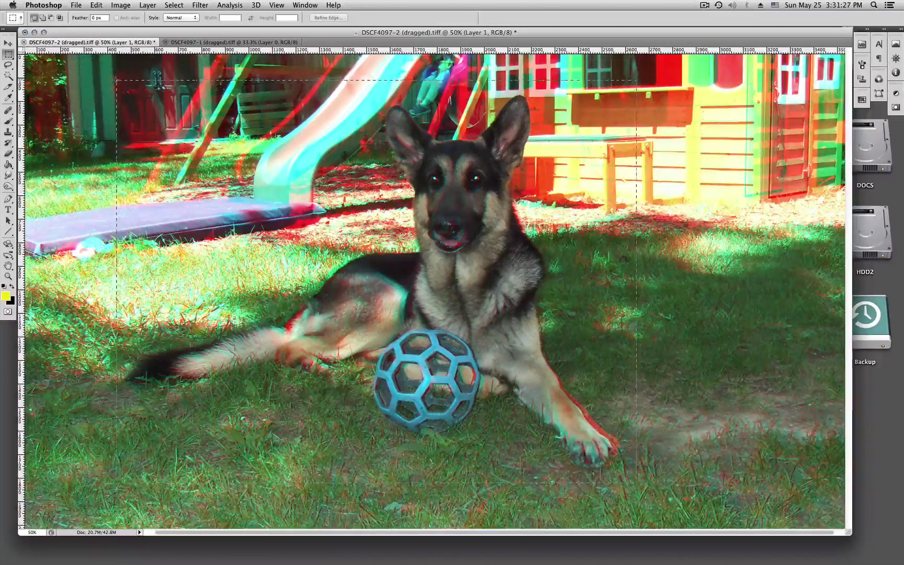
click(119, 6)
click(126, 115)
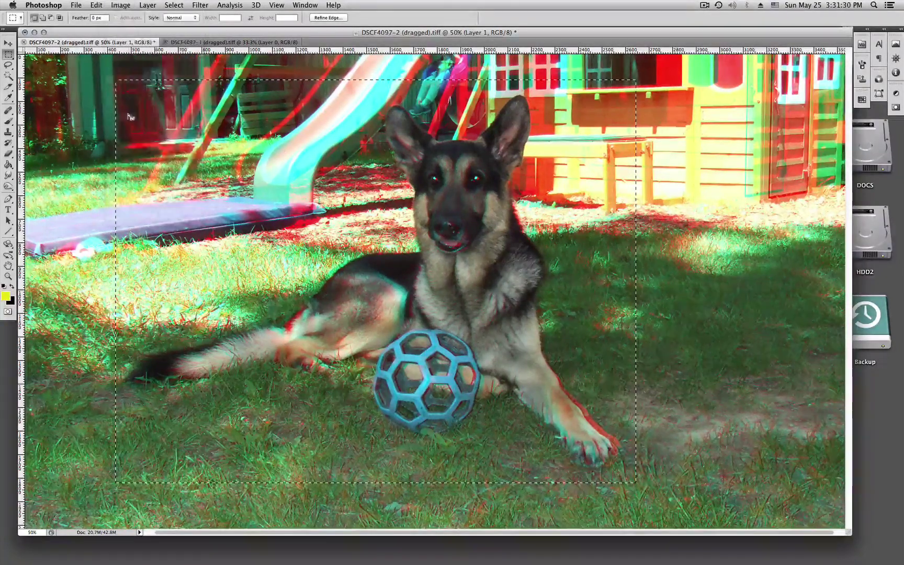
Step: Export via Save for Web & Devices as anaglyph.jpg on the desktop, then quit Photoshop
click(76, 5)
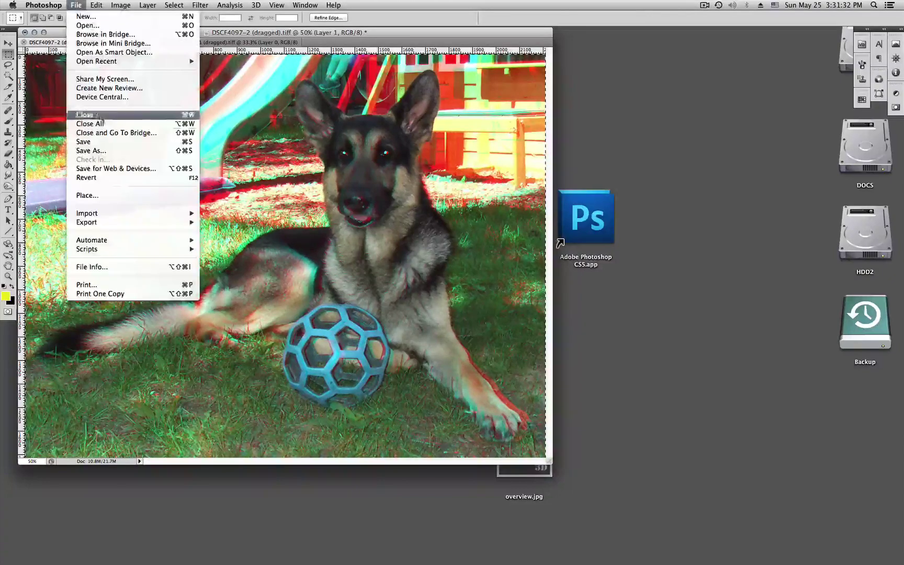
click(116, 170)
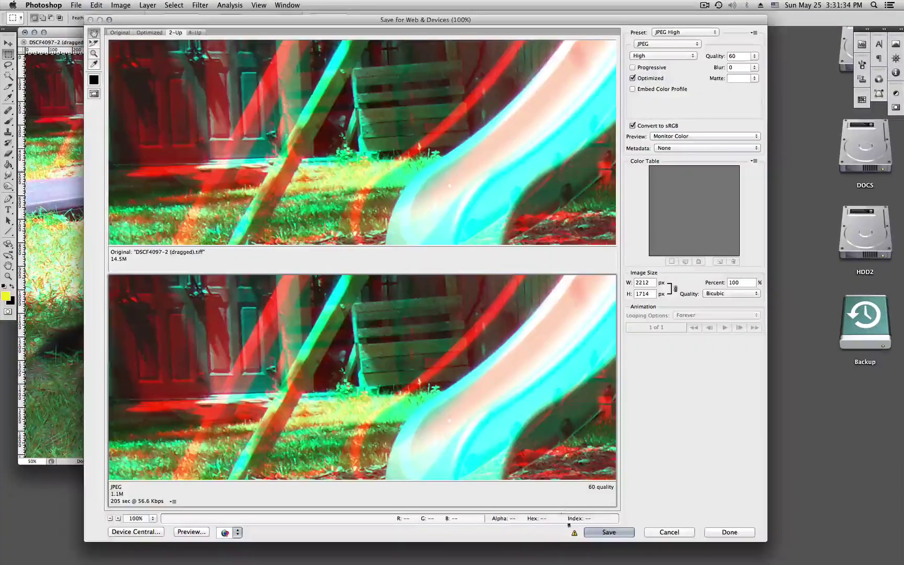
click(600, 535)
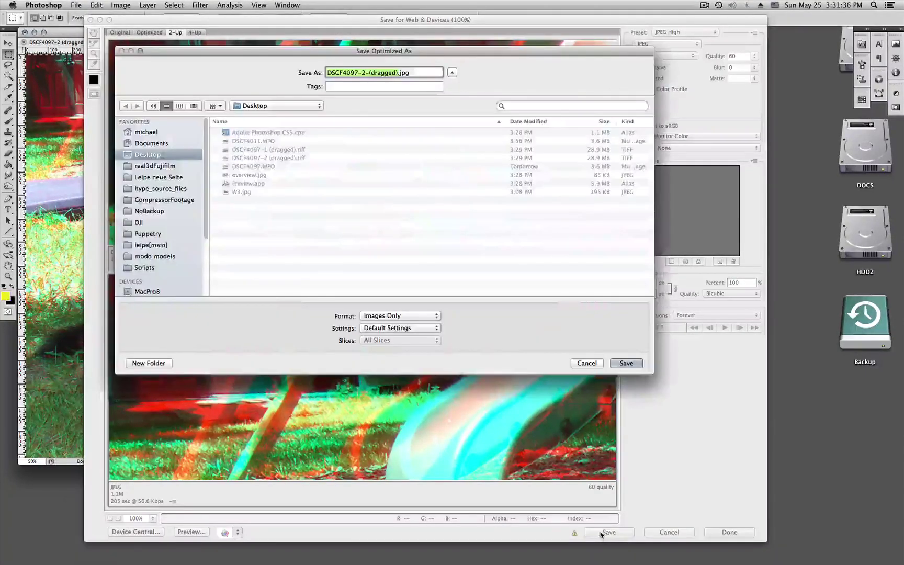
text(anag)
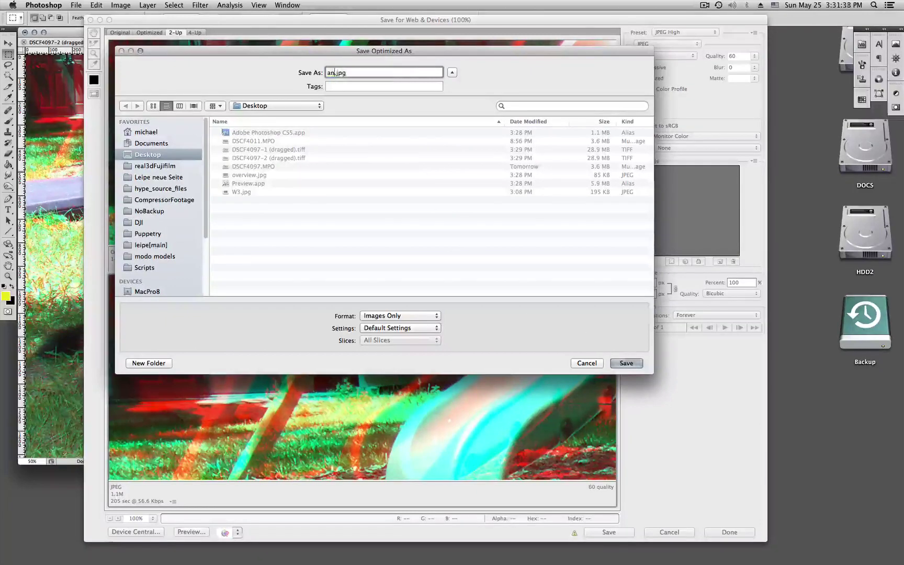
text(lyph)
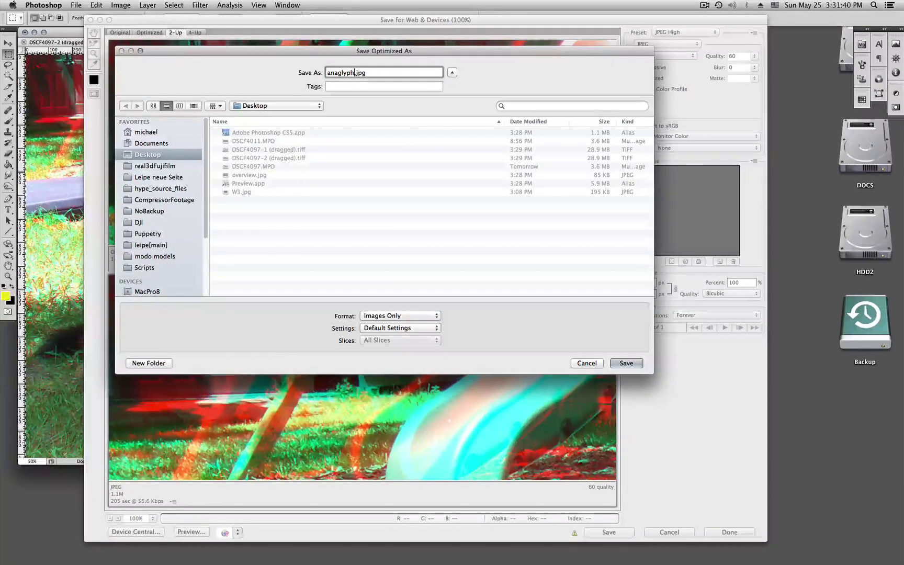
key(Return)
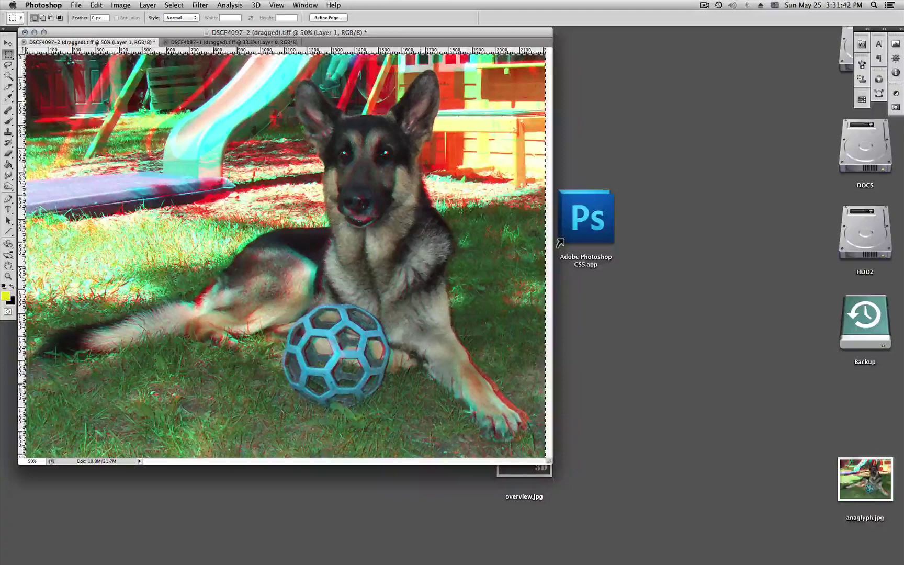
key(super+q)
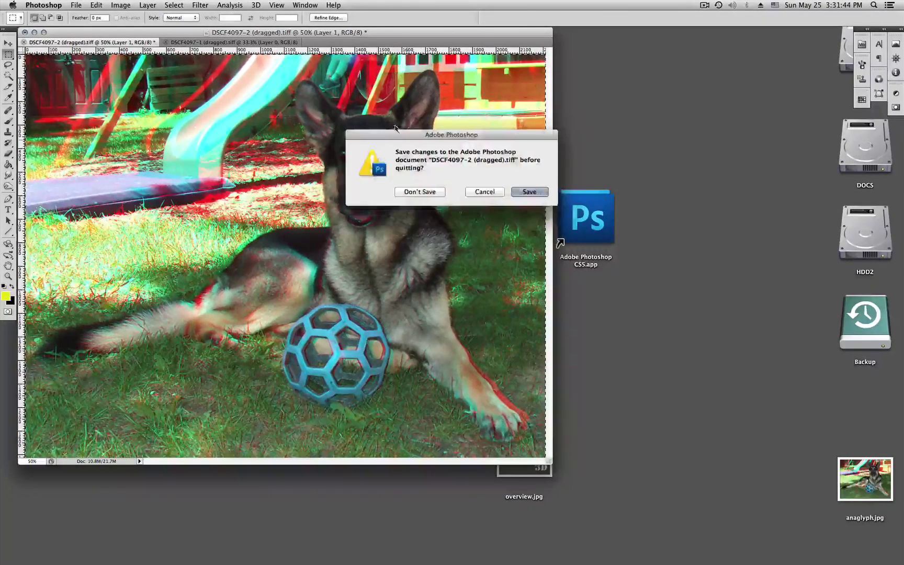
Step: Quit Photoshop without saving and open the desktop's anaglyph.jpg in Preview
click(420, 191)
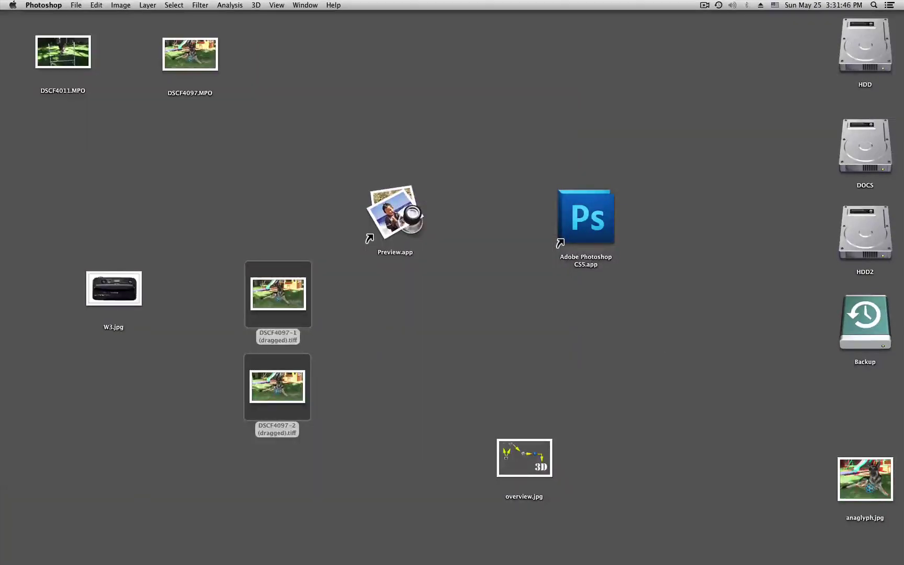
drag(876, 489, 529, 132)
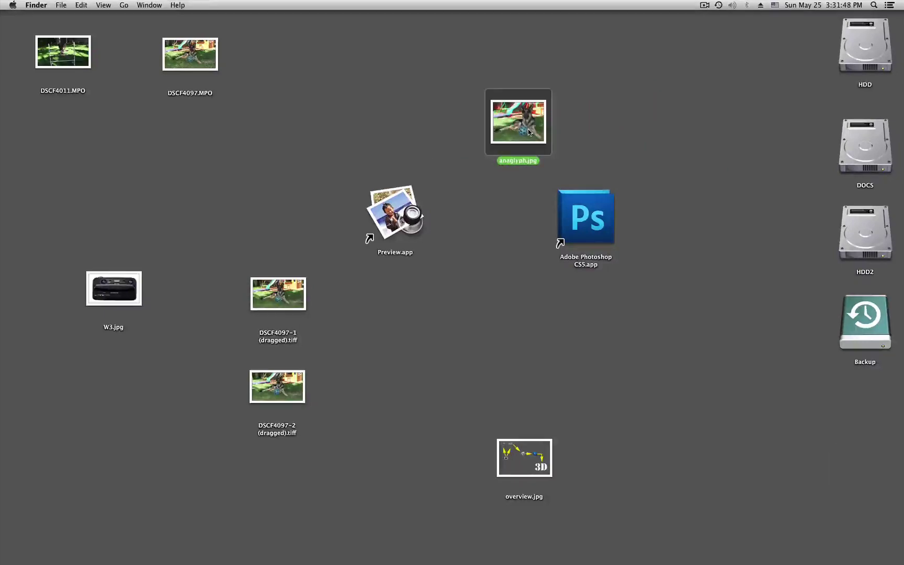
double_click(530, 133)
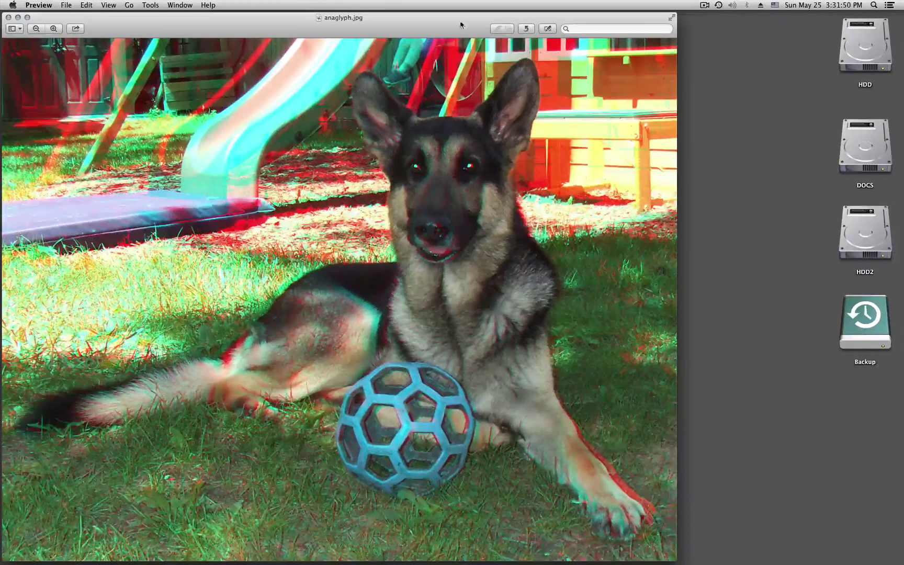
drag(452, 24, 528, 21)
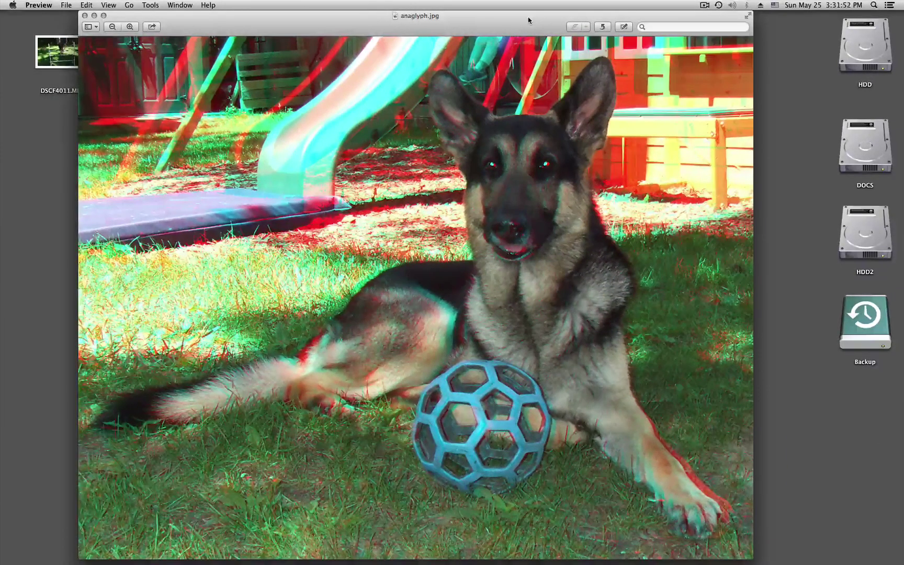